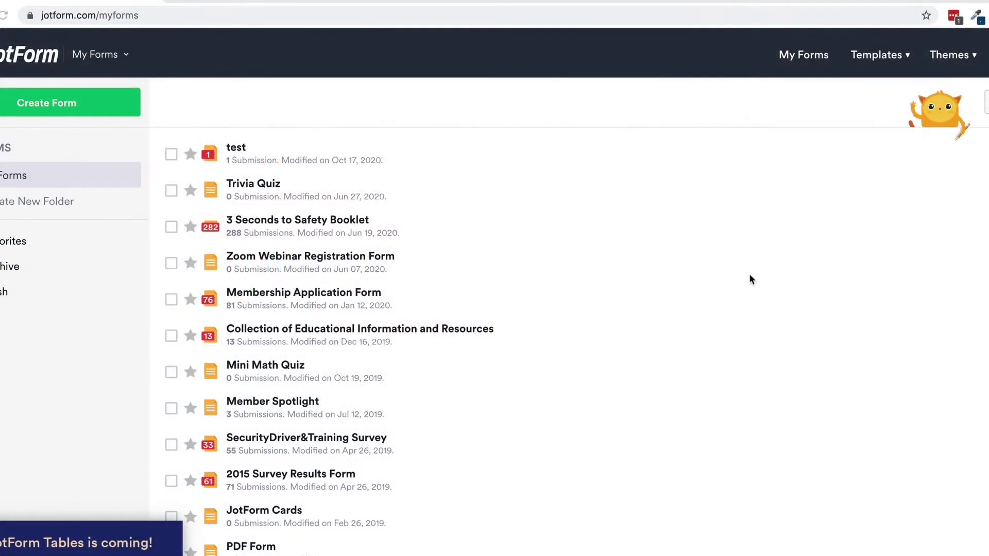
- Start a new form from a template and filter the gallery to the 411 Contact Forms templates
{"action": "left_click", "coordinate": [68, 105]}
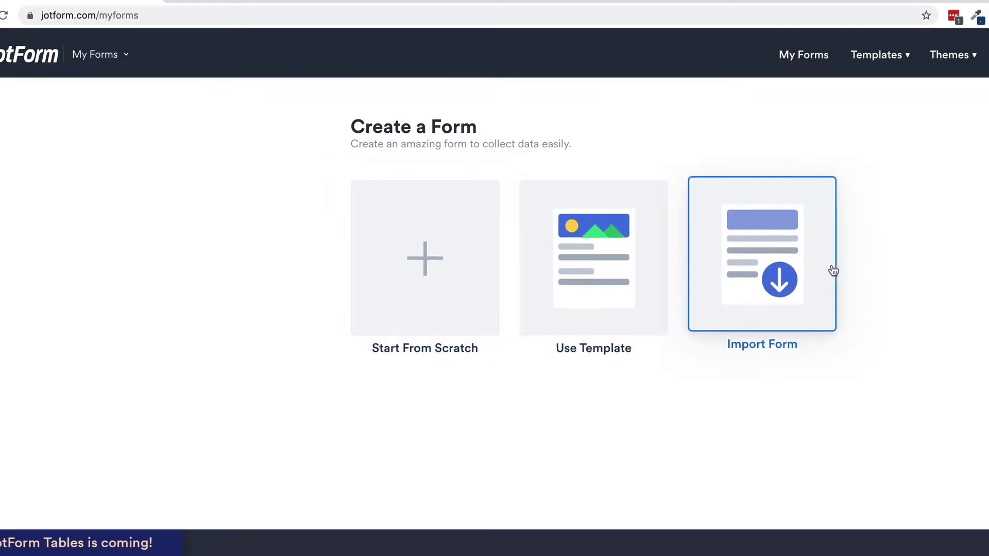
{"action": "left_click", "coordinate": [606, 288]}
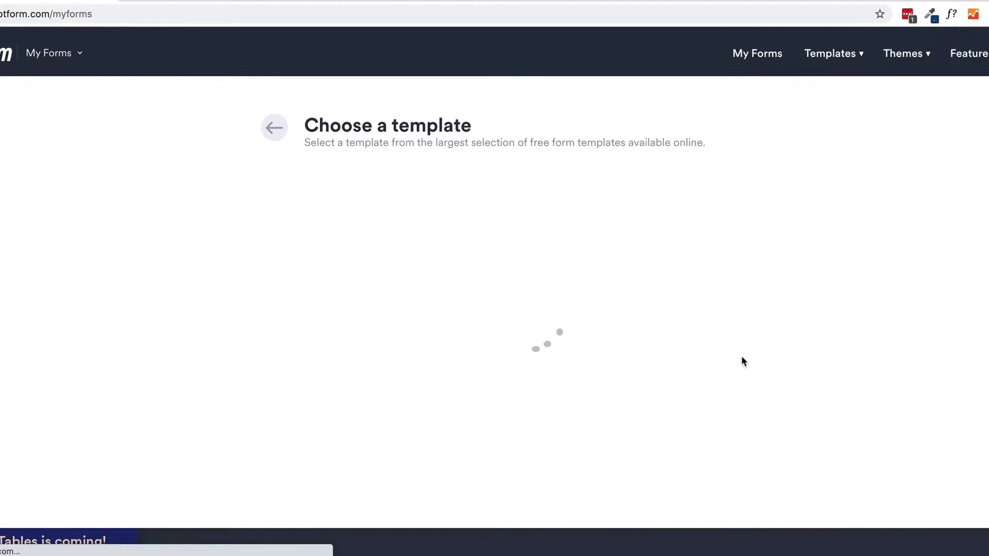
{"action": "mouse_move", "coordinate": [490, 282]}
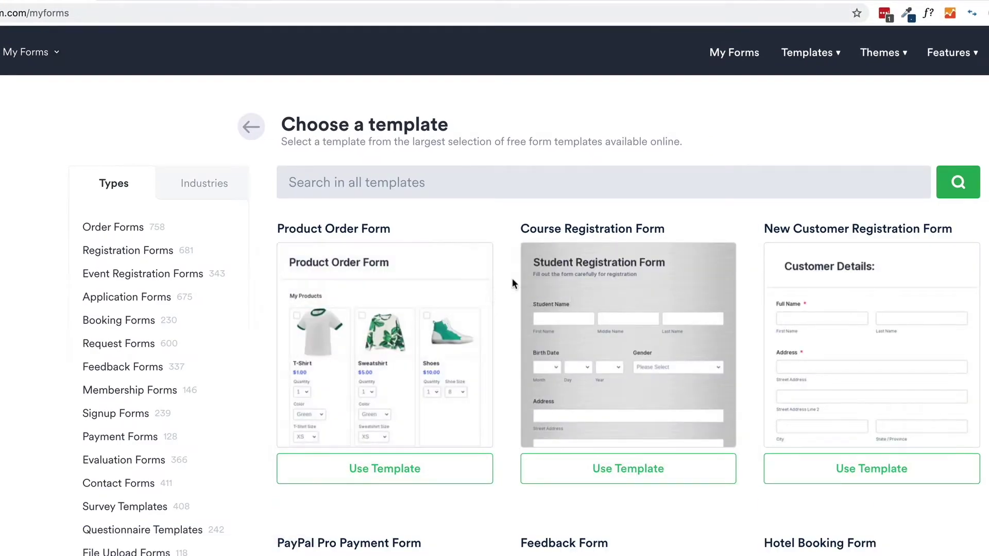
{"action": "scroll", "coordinate": [512, 278], "scroll_direction": "down", "scroll_amount": 2}
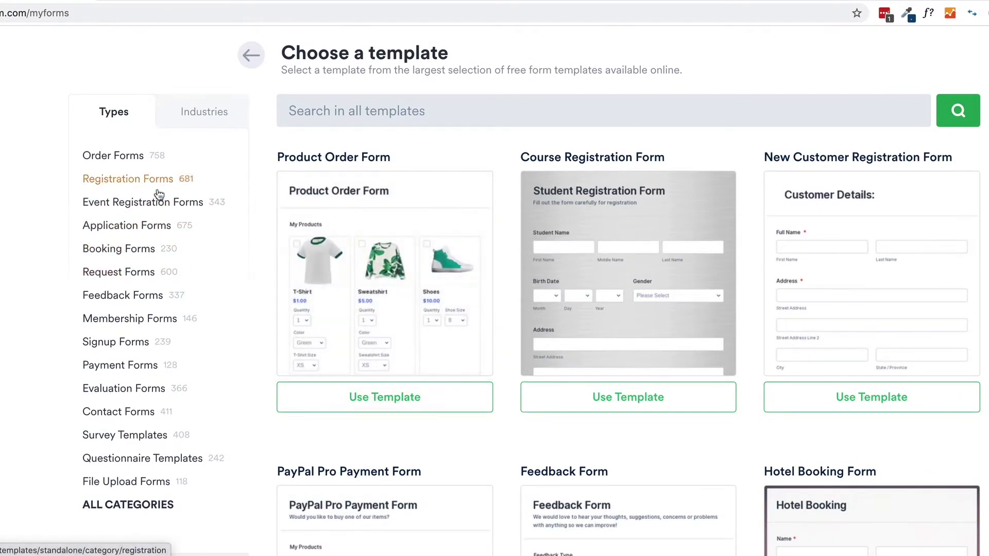
{"action": "scroll", "coordinate": [231, 272], "scroll_direction": "down", "scroll_amount": 1}
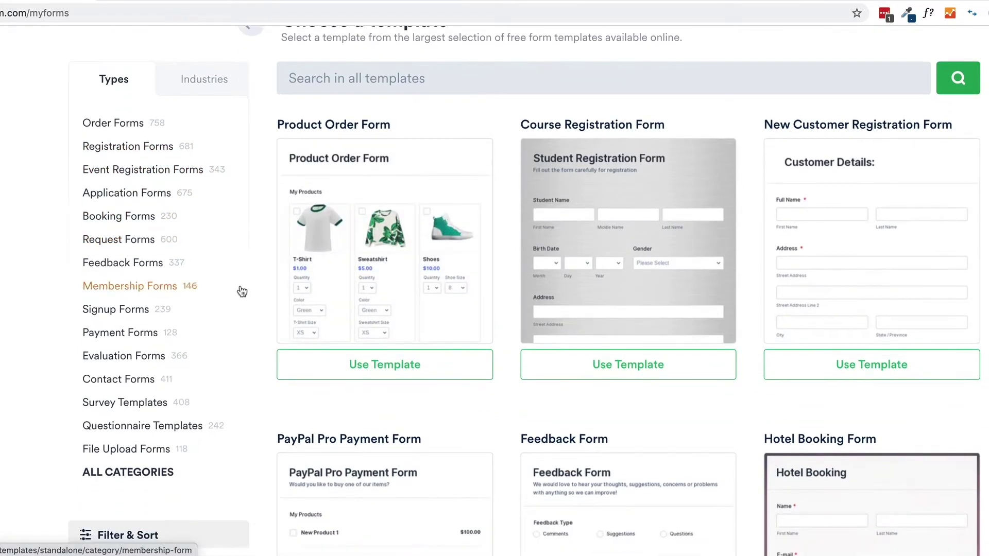
{"action": "left_click", "coordinate": [264, 379]}
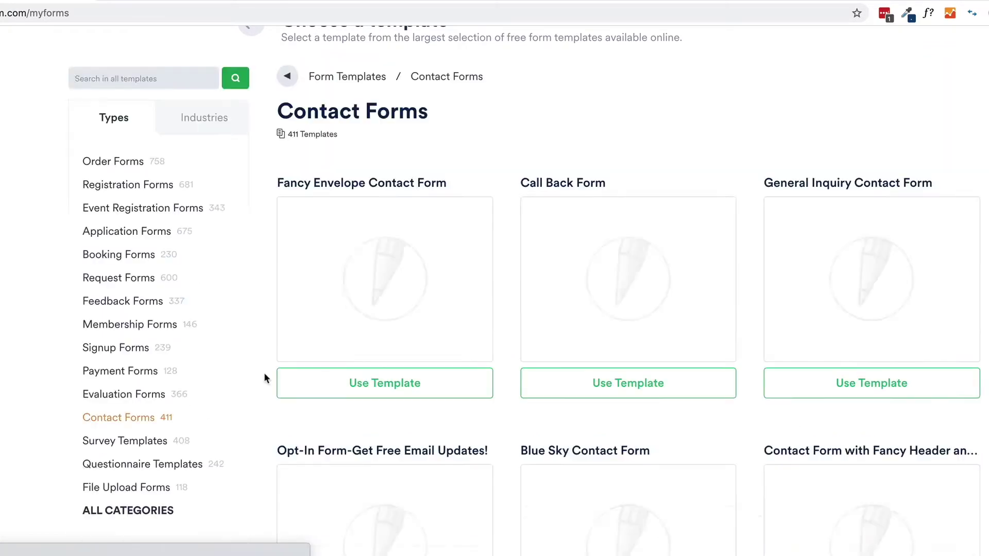
{"action": "scroll", "coordinate": [537, 341], "scroll_direction": "down", "scroll_amount": 2}
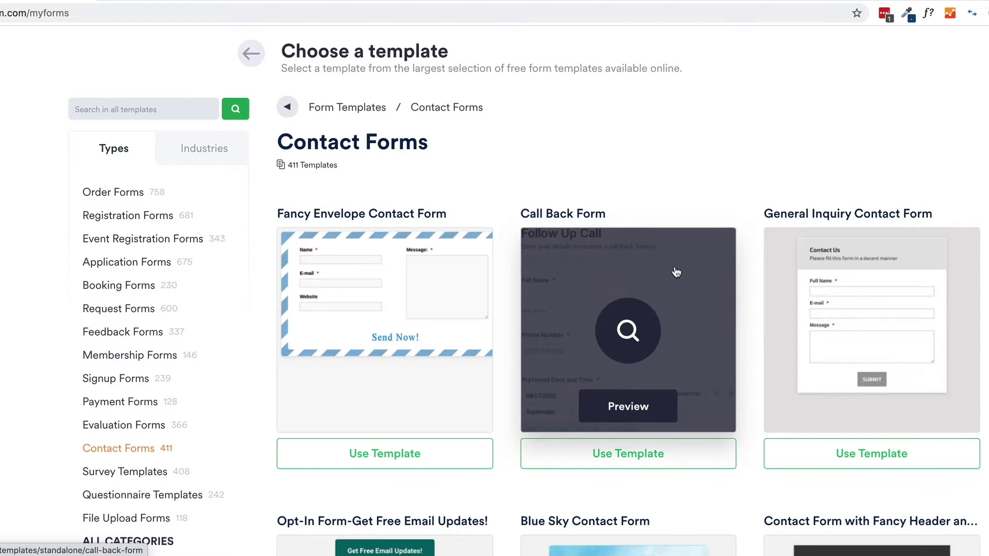
- Create a form from the General Inquiry Contact Form template and add a Single Choice field labelled 'Tag'
{"action": "mouse_move", "coordinate": [834, 254]}
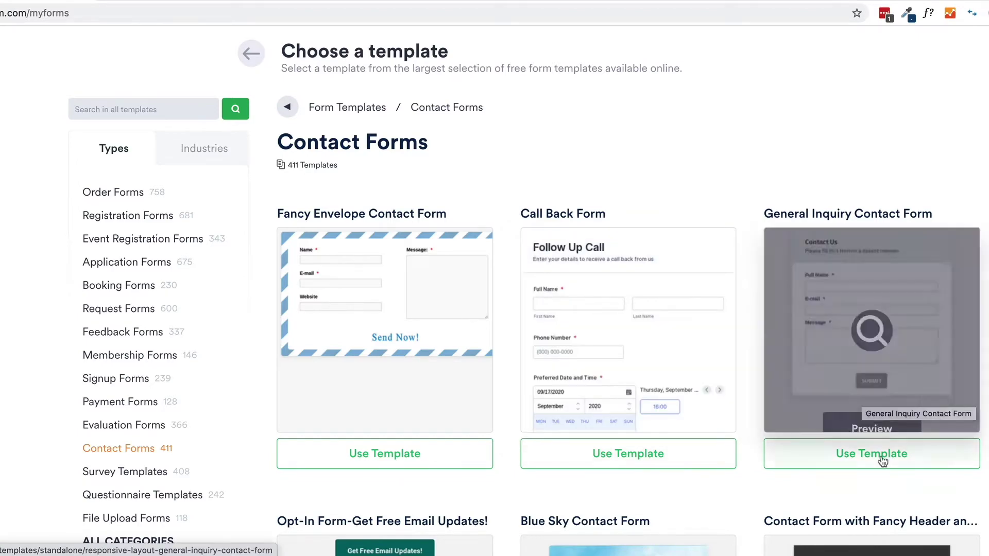
{"action": "left_click", "coordinate": [824, 454]}
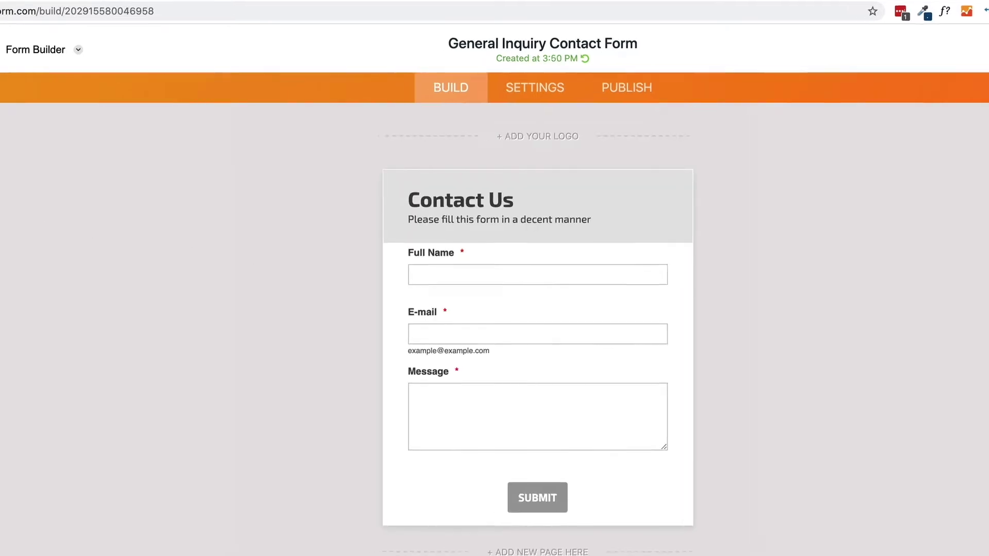
{"action": "left_click", "coordinate": [80, 153]}
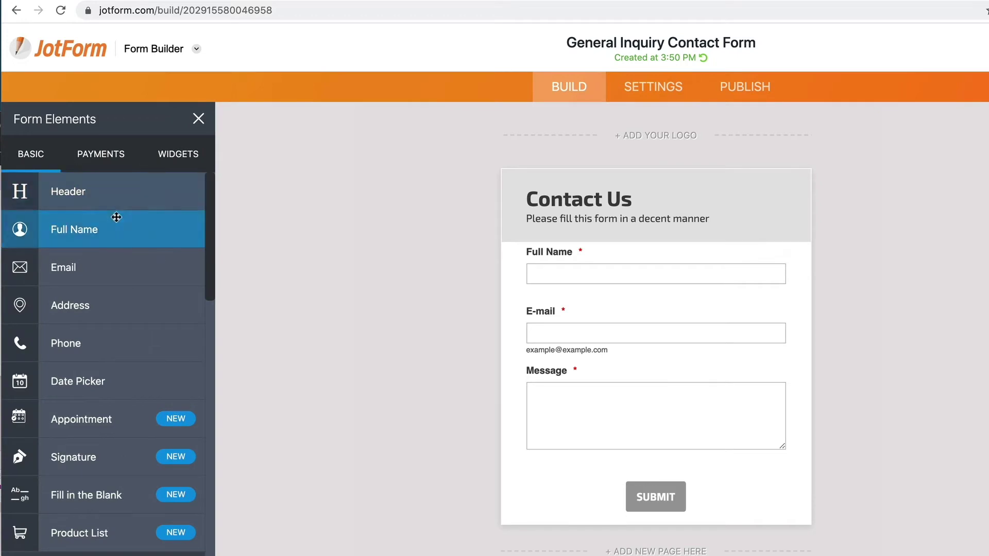
{"action": "scroll", "coordinate": [124, 412], "scroll_direction": "down", "scroll_amount": 5}
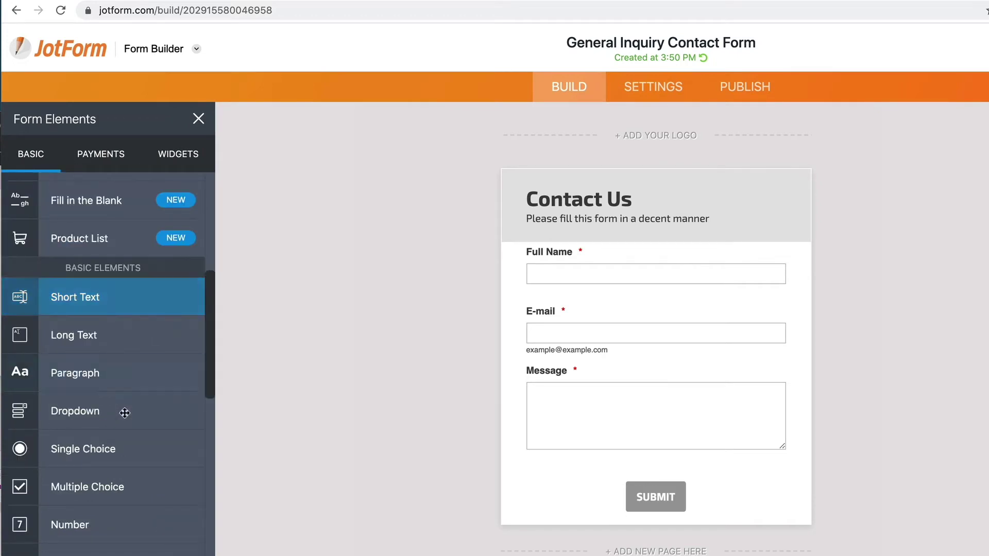
{"action": "left_click", "coordinate": [125, 454]}
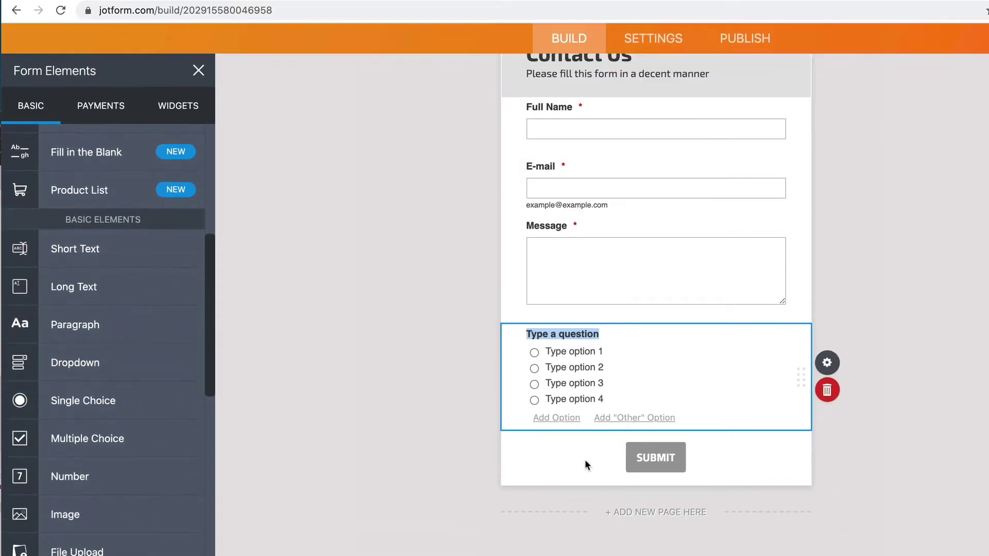
{"action": "left_click_drag", "start_coordinate": [596, 378], "coordinate": [507, 383]}
{"action": "type", "text": "Tag"}
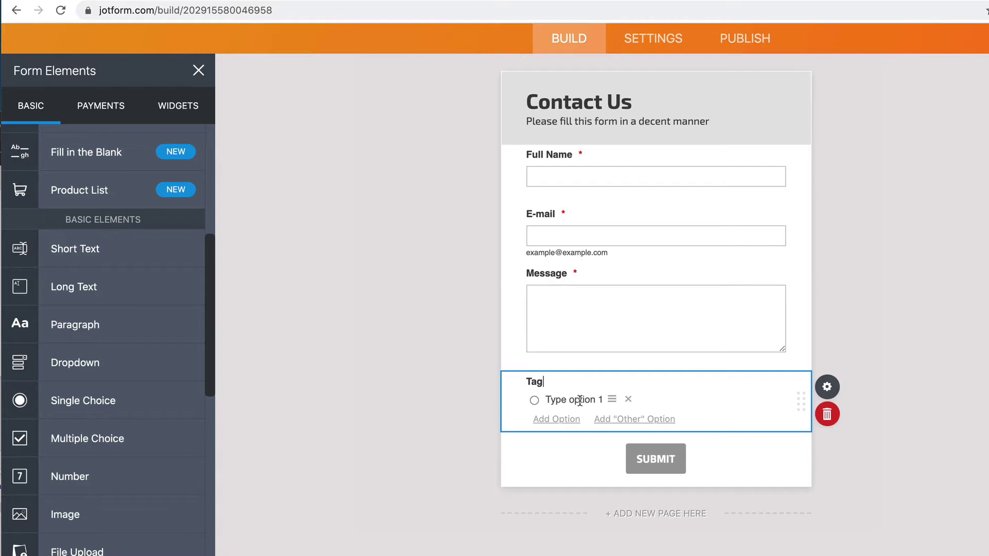
- Make the Tag field's first option selected by default and hide the field from visitors
{"action": "left_click", "coordinate": [826, 387]}
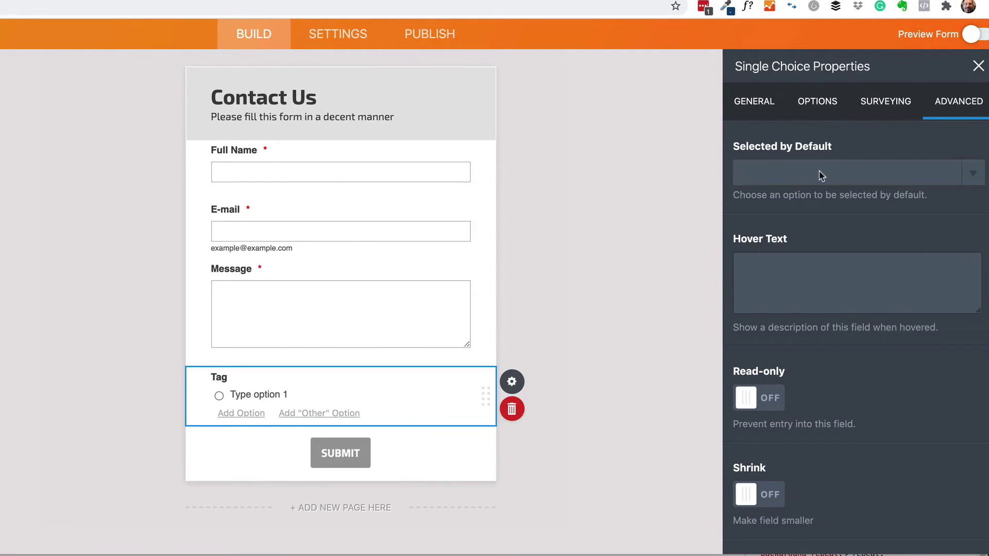
{"action": "left_click", "coordinate": [977, 175]}
{"action": "left_click", "coordinate": [880, 184]}
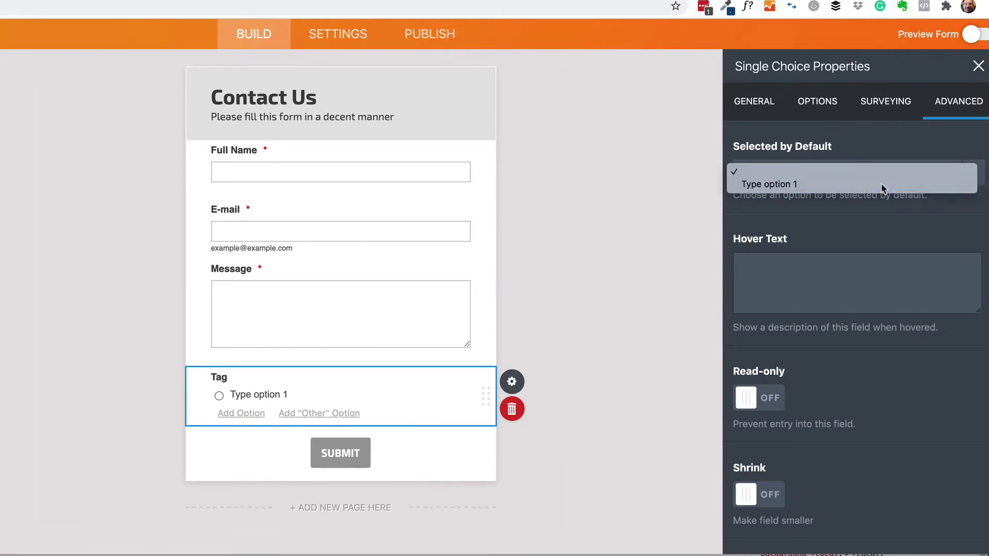
{"action": "scroll", "coordinate": [775, 470], "scroll_direction": "down", "scroll_amount": 3}
{"action": "left_click", "coordinate": [774, 460]}
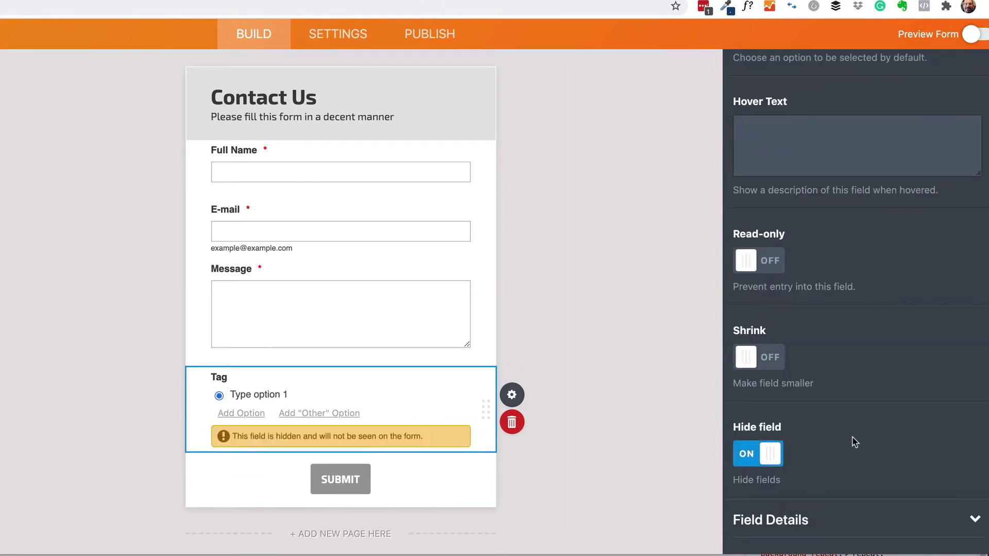
- Rename the Tag field's only option to 'contact'
{"action": "left_click", "coordinate": [263, 394]}
{"action": "mouse_move", "coordinate": [231, 395]}
{"action": "left_mouse_down"}
{"action": "mouse_move", "coordinate": [276, 395]}
{"action": "mouse_move", "coordinate": [231, 395]}
{"action": "left_mouse_up"}
{"action": "left_click", "coordinate": [274, 394]}
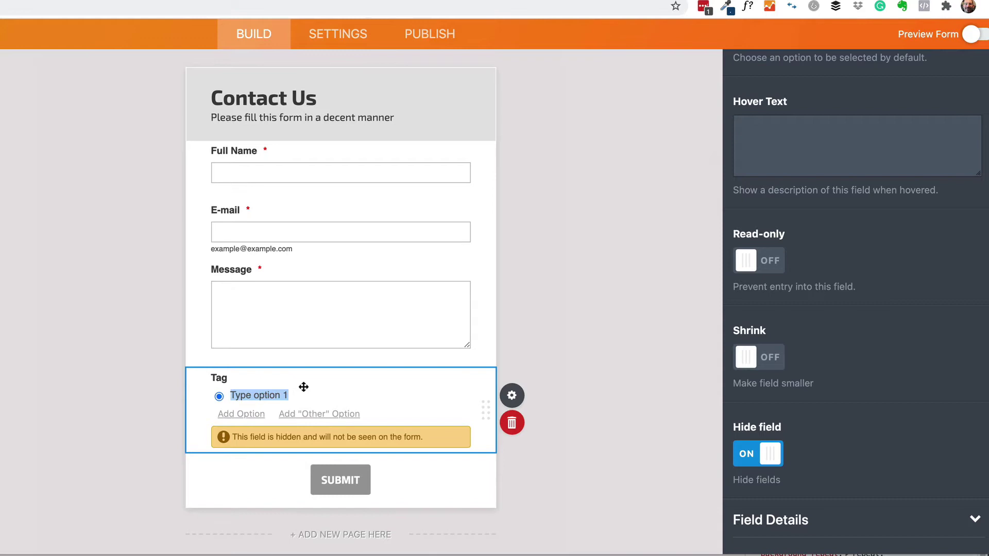
{"action": "type", "text": "contact"}
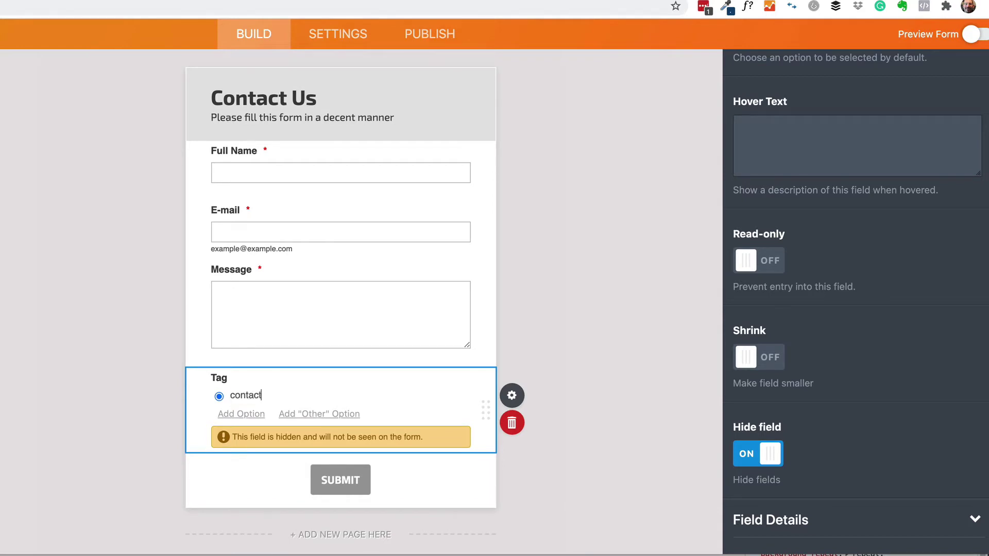
{"action": "left_click", "coordinate": [666, 354]}
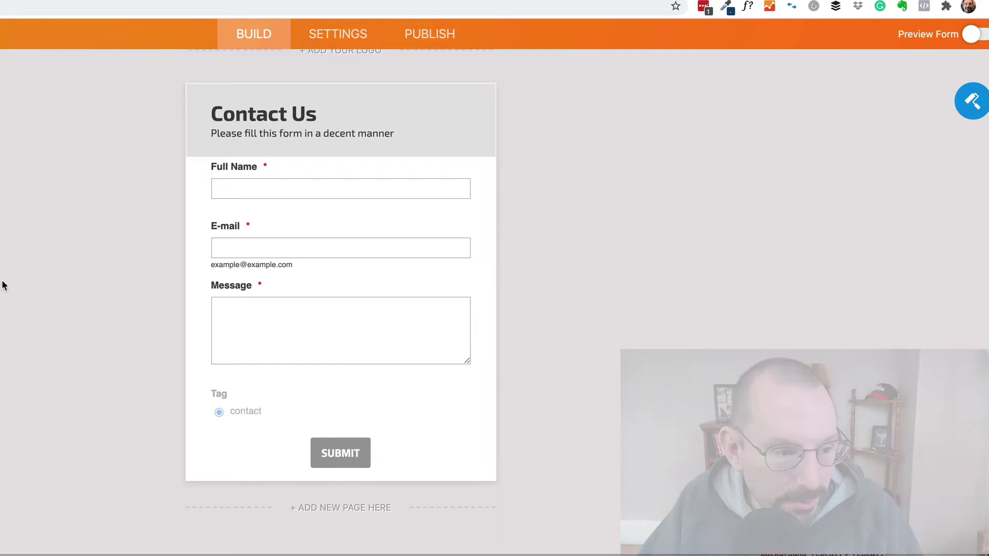
{"action": "left_click", "coordinate": [332, 31]}
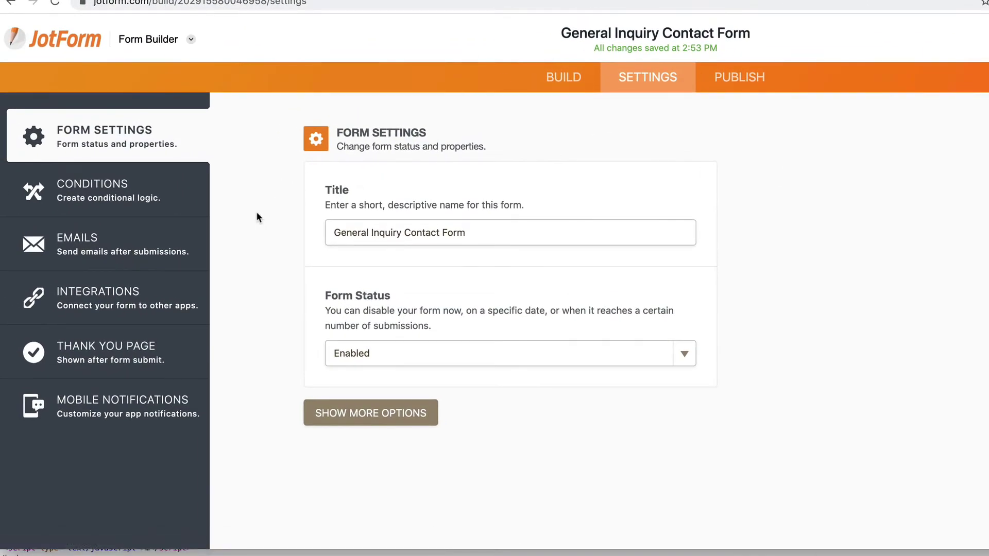
{"action": "left_click", "coordinate": [119, 306]}
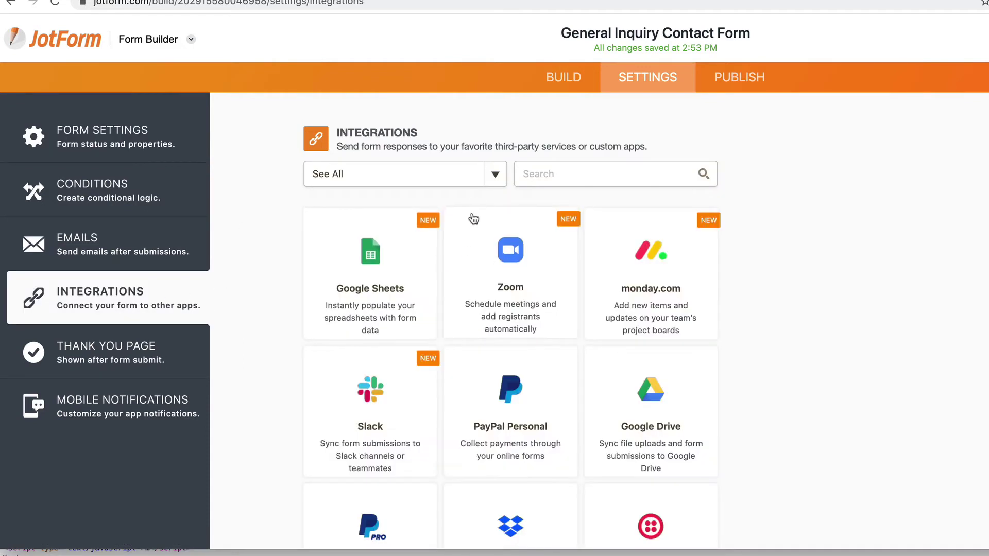
{"action": "left_click", "coordinate": [491, 177]}
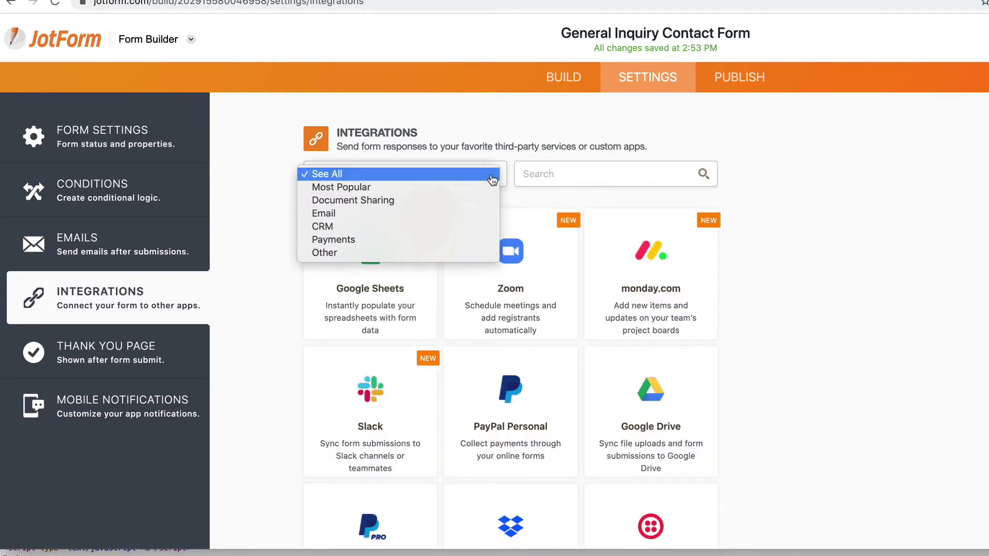
{"action": "left_click", "coordinate": [384, 215]}
{"action": "left_click", "coordinate": [377, 230]}
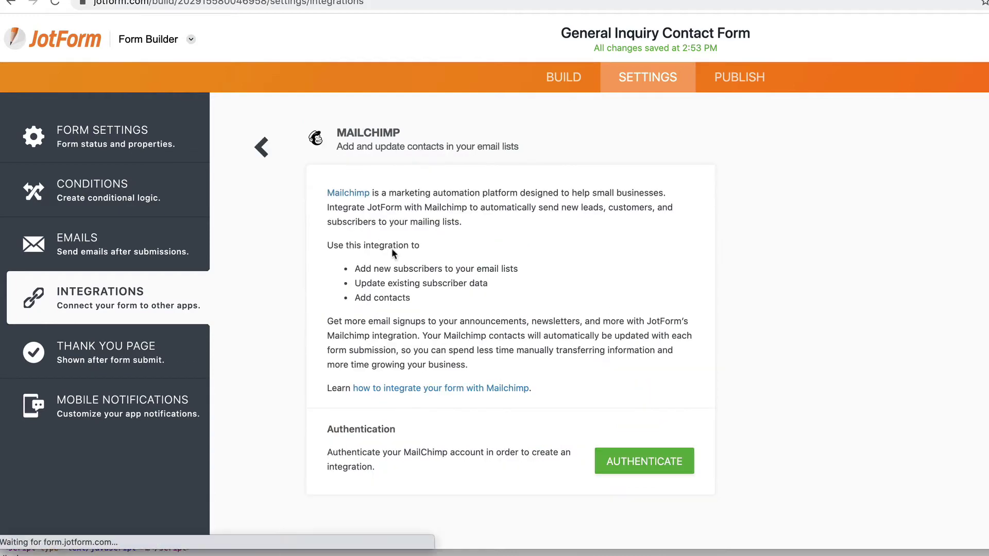
{"action": "left_click", "coordinate": [643, 459]}
{"action": "left_click", "coordinate": [514, 400]}
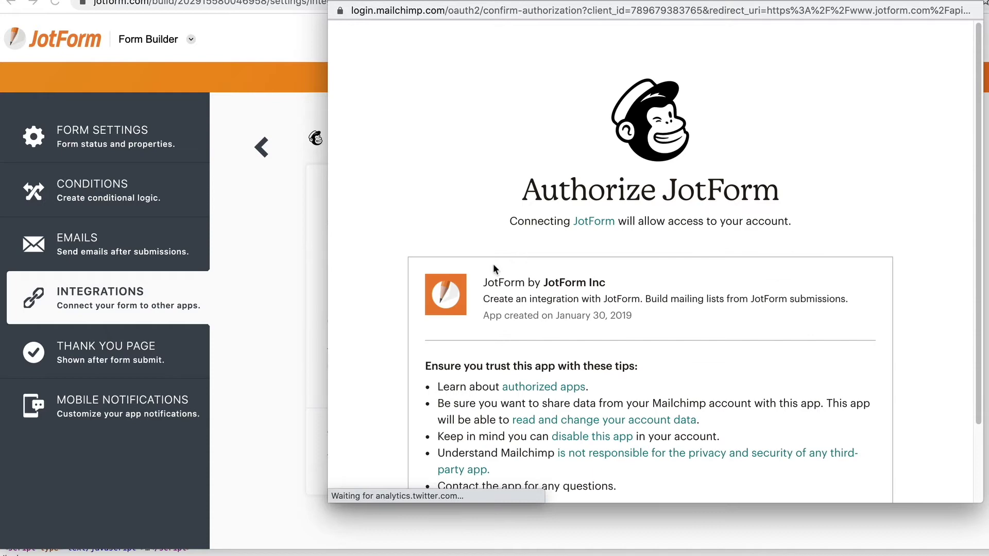
{"action": "scroll", "coordinate": [494, 265], "scroll_direction": "down", "scroll_amount": 3}
{"action": "left_click", "coordinate": [433, 458]}
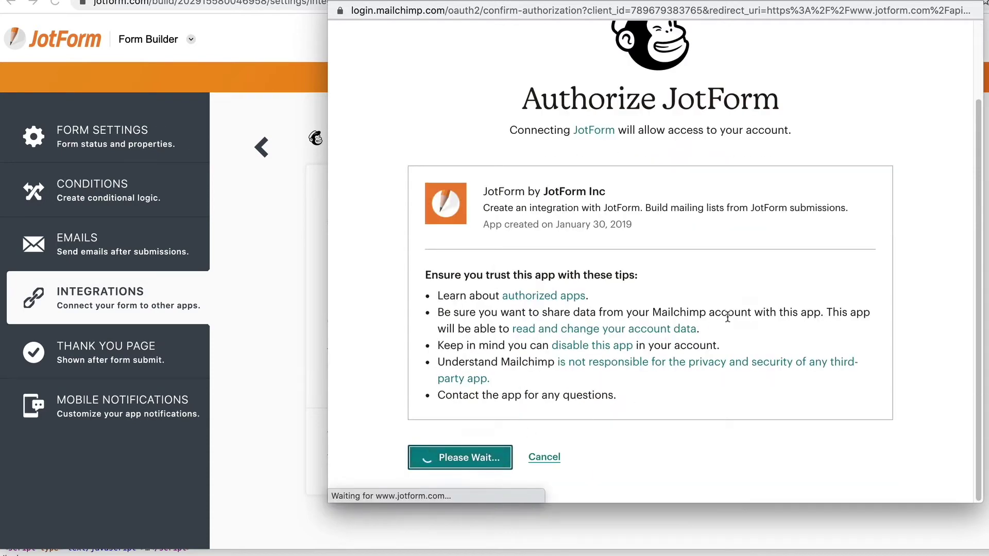
{"action": "left_click", "coordinate": [509, 241]}
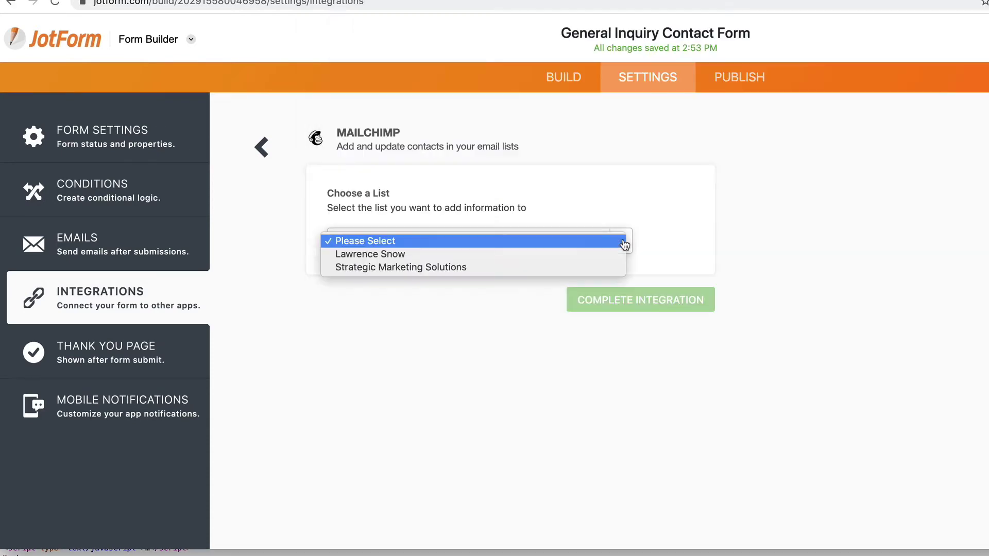
{"action": "left_click", "coordinate": [511, 267]}
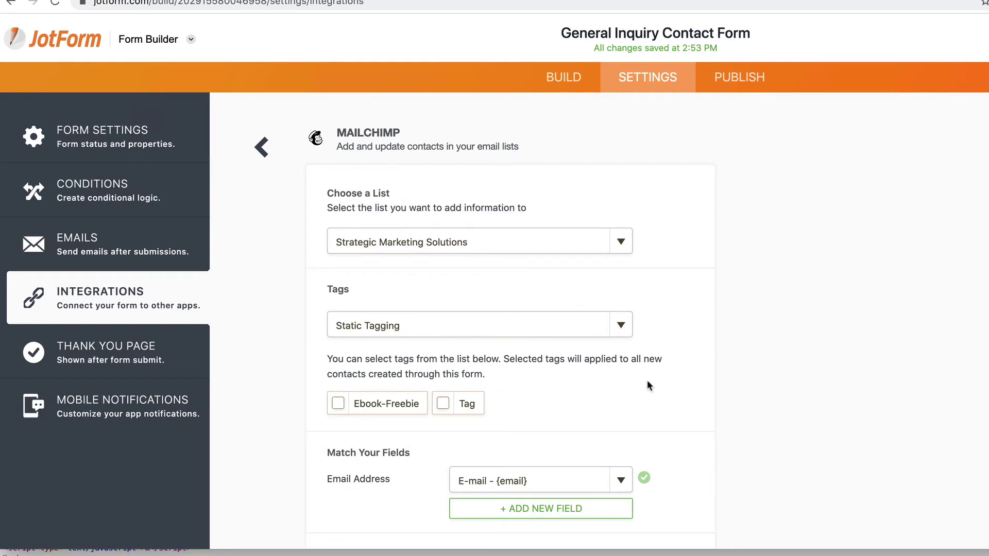
{"action": "scroll", "coordinate": [644, 377], "scroll_direction": "down", "scroll_amount": 2}
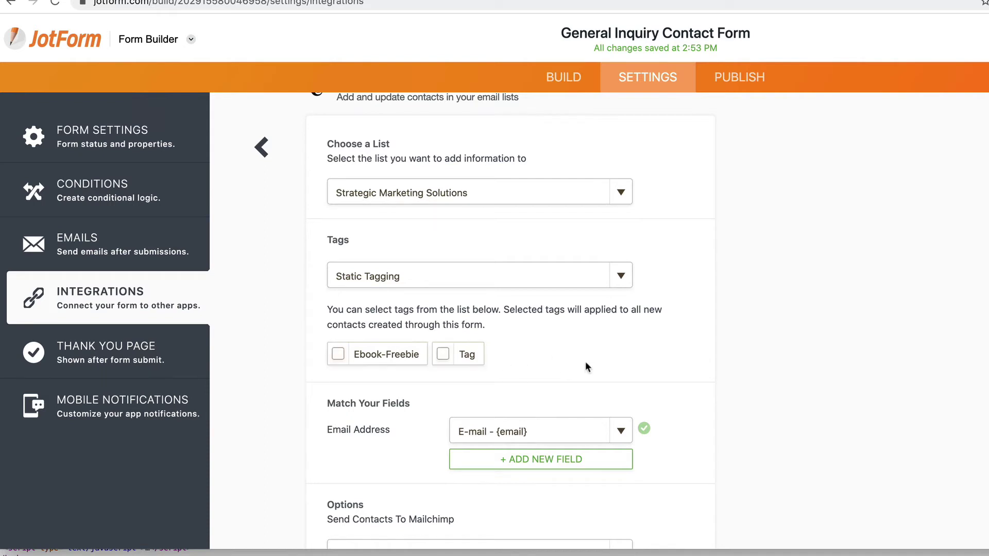
- Switch the Mailchimp Tags setting to Dynamic Tagging, taking tags from the form's Tag field
{"action": "left_click", "coordinate": [621, 284]}
{"action": "left_click", "coordinate": [579, 290]}
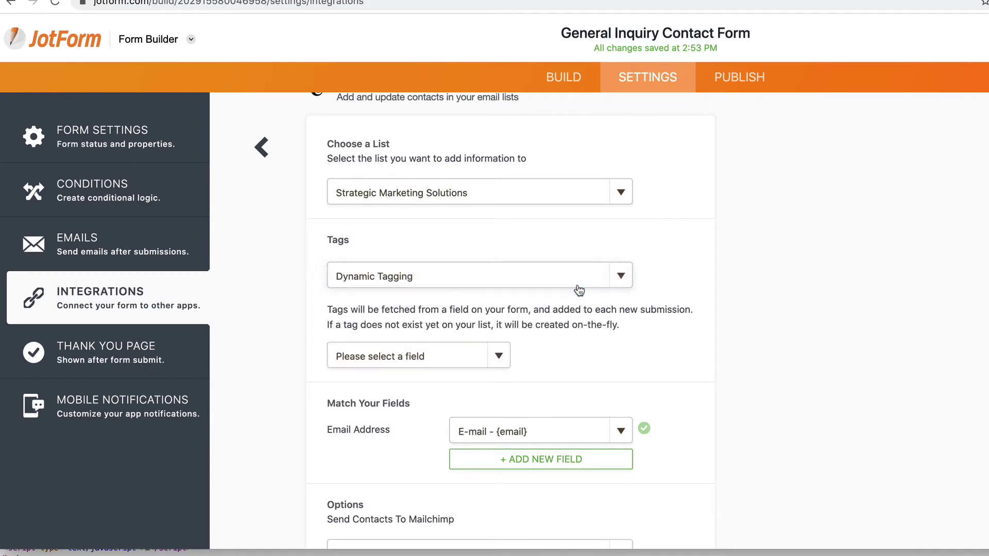
{"action": "scroll", "coordinate": [574, 359], "scroll_direction": "down", "scroll_amount": 1}
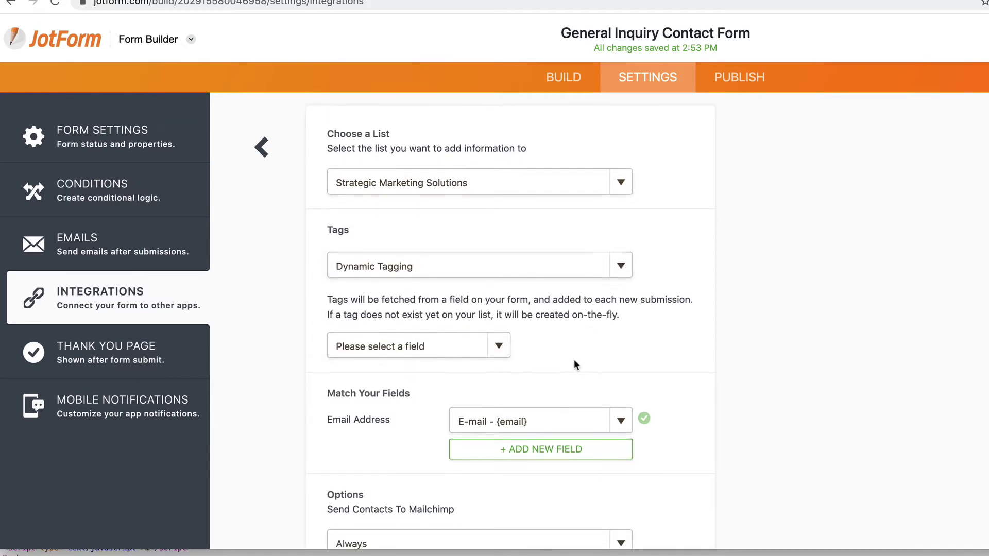
{"action": "left_click", "coordinate": [500, 350]}
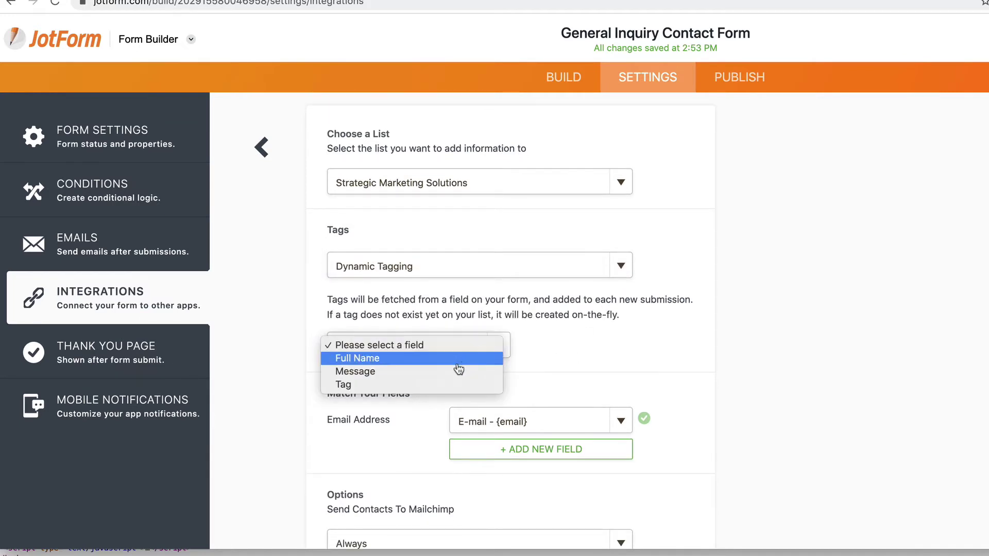
{"action": "left_click", "coordinate": [452, 385]}
- Keep Send Contacts To Mailchimp set to Always, with existing contacts updated
{"action": "scroll", "coordinate": [404, 355], "scroll_direction": "down", "scroll_amount": 2}
{"action": "scroll", "coordinate": [403, 351], "scroll_direction": "down", "scroll_amount": 1}
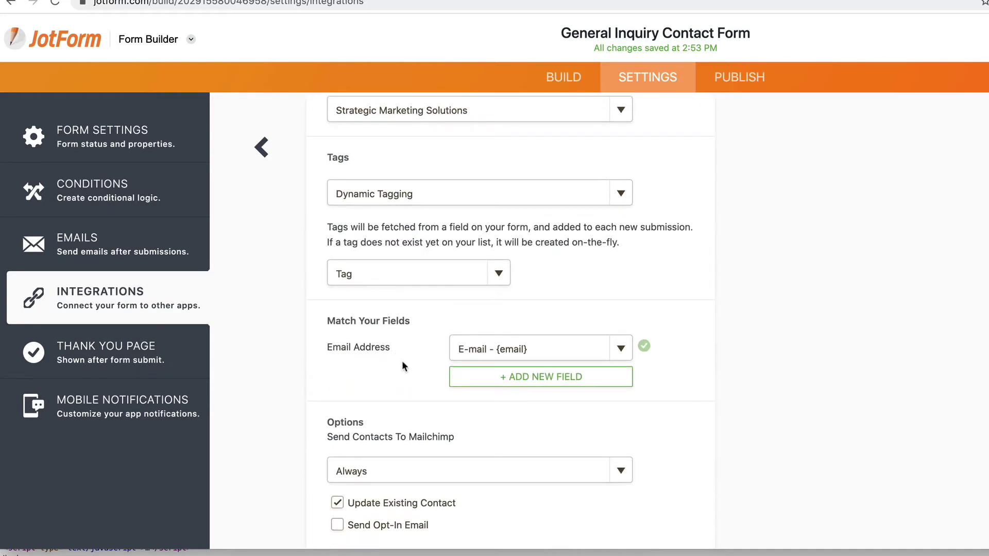
{"action": "scroll", "coordinate": [396, 358], "scroll_direction": "down", "scroll_amount": 1}
{"action": "scroll", "coordinate": [409, 356], "scroll_direction": "down", "scroll_amount": 4}
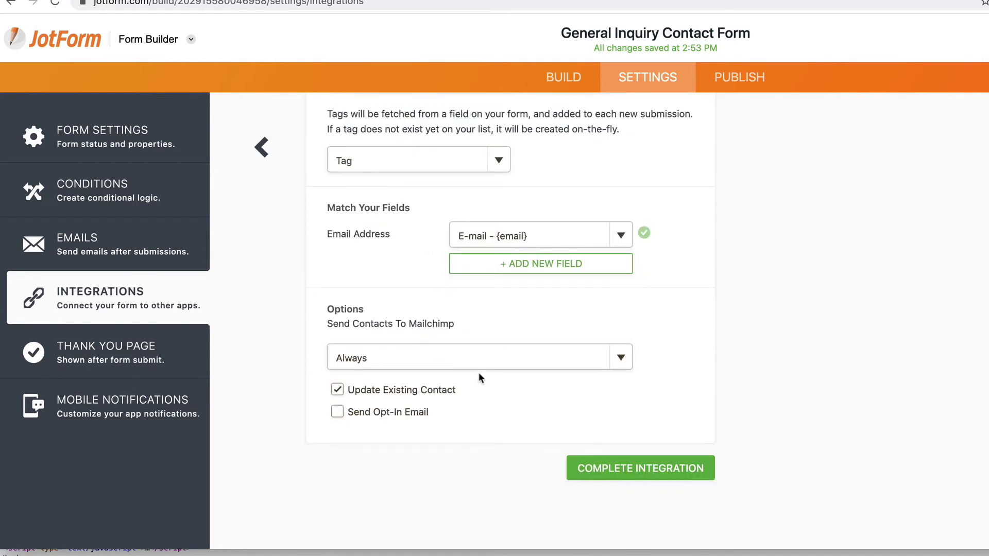
{"action": "left_click", "coordinate": [621, 360]}
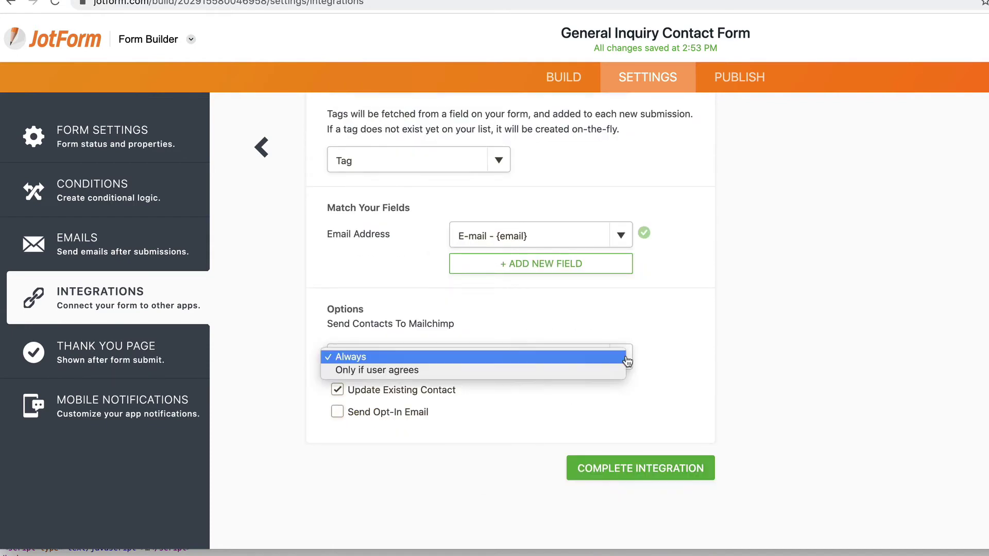
{"action": "left_click", "coordinate": [649, 342]}
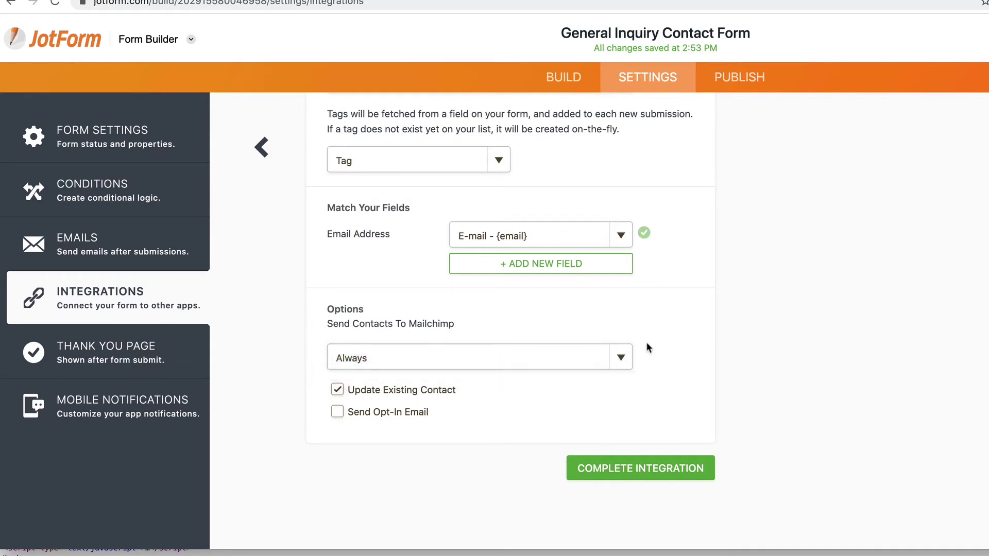
{"action": "scroll", "coordinate": [645, 342], "scroll_direction": "down", "scroll_amount": 2}
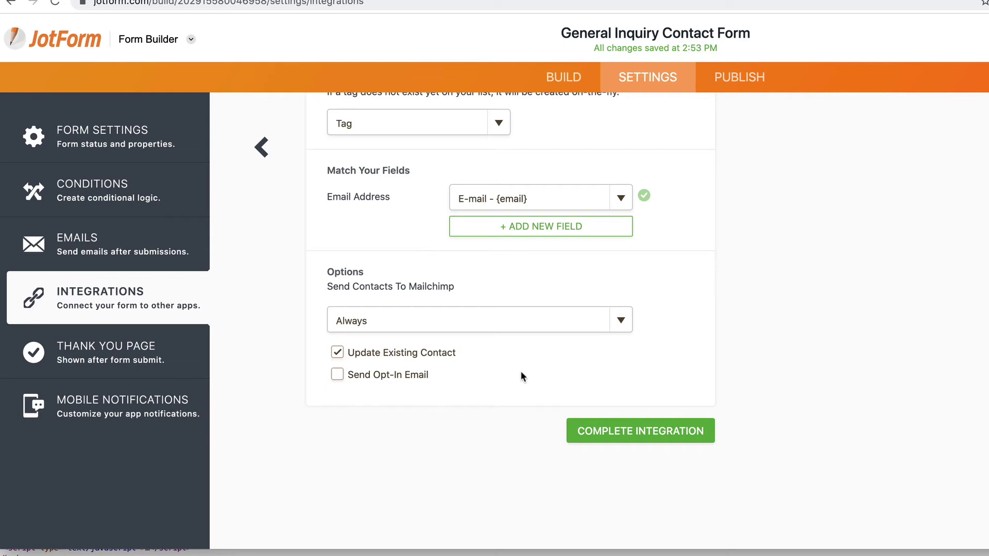
- Save the Mailchimp integration and copy the form's embed script from Publish > Embed
{"action": "left_click", "coordinate": [667, 435]}
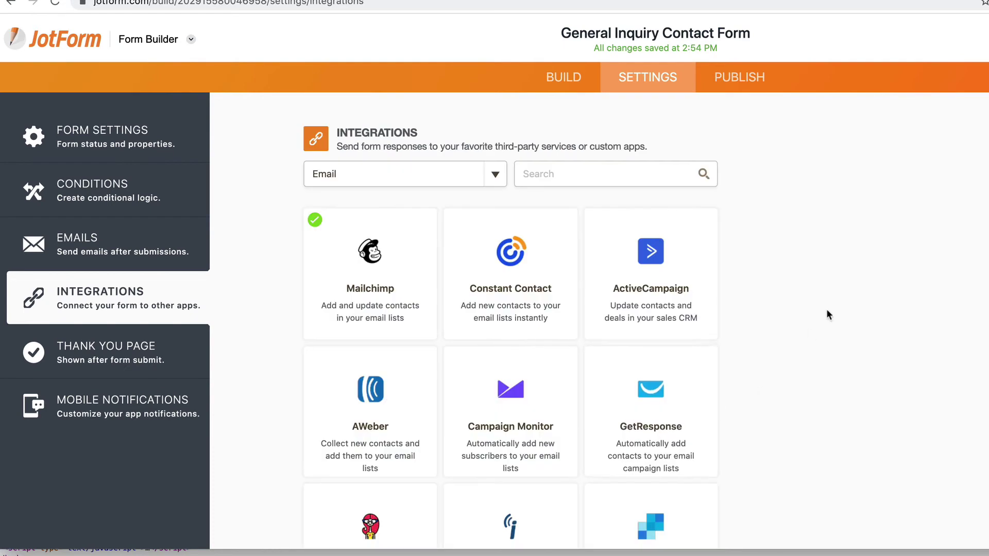
{"action": "left_click", "coordinate": [740, 79]}
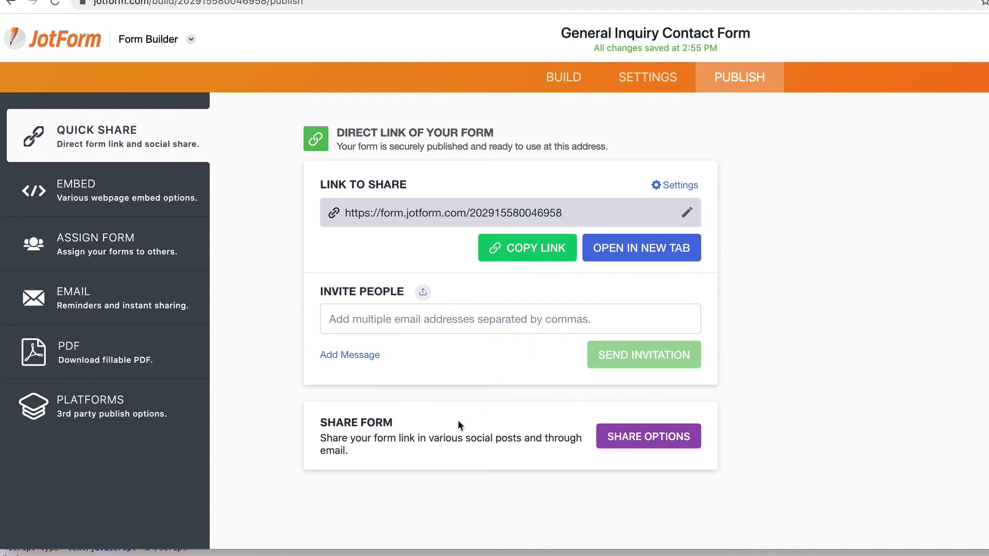
{"action": "left_click", "coordinate": [109, 193]}
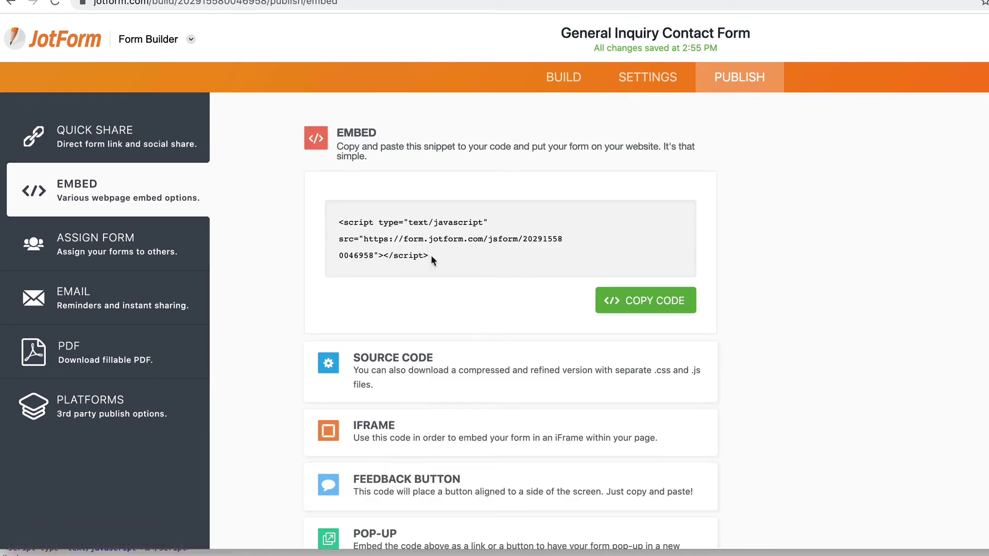
{"action": "left_click_drag", "start_coordinate": [430, 255], "coordinate": [343, 217]}
{"action": "key", "text": "super+c"}
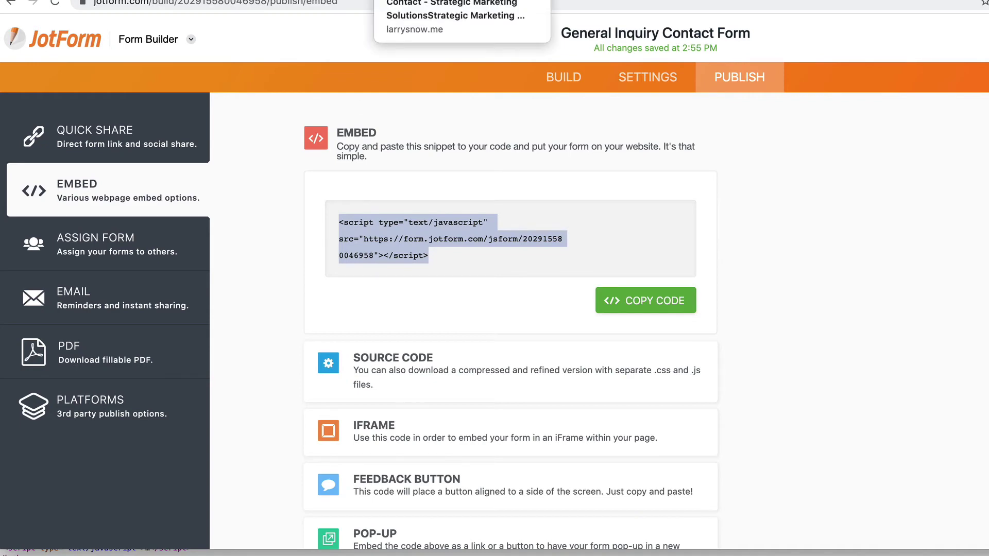
{"action": "left_click", "coordinate": [462, 0]}
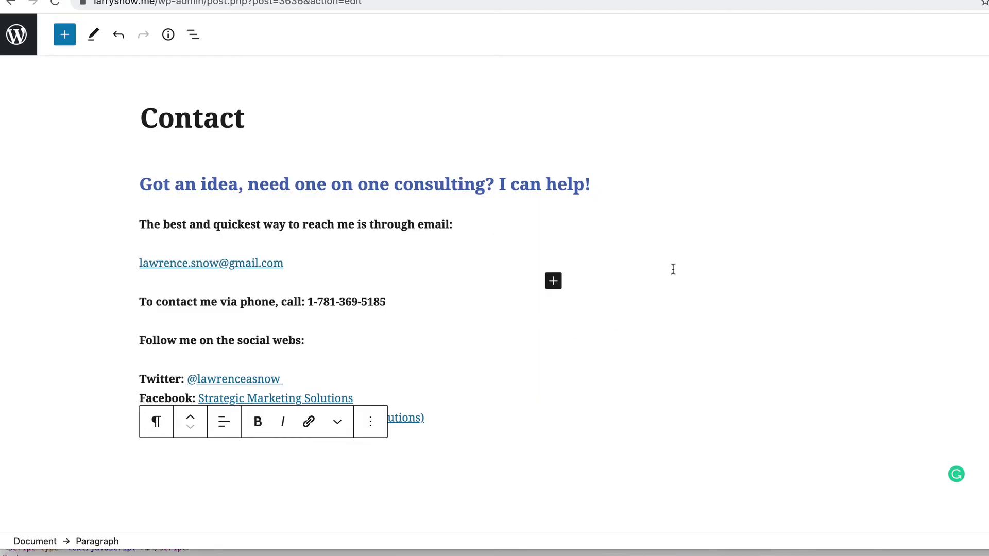
- Add a Custom HTML block holding the JotForm embed script to the Contact page, preview it, and update the page
{"action": "left_click", "coordinate": [64, 35]}
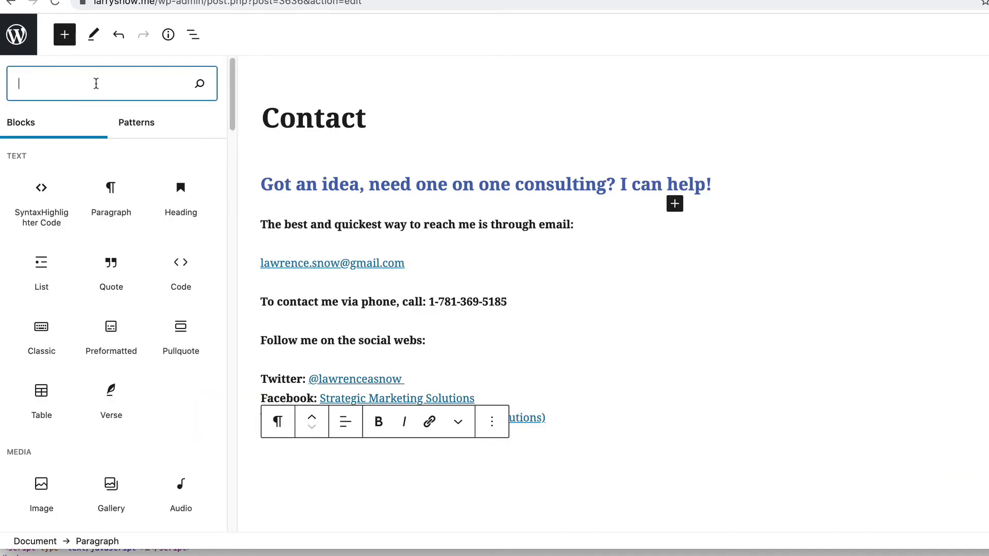
{"action": "type", "text": "cus"}
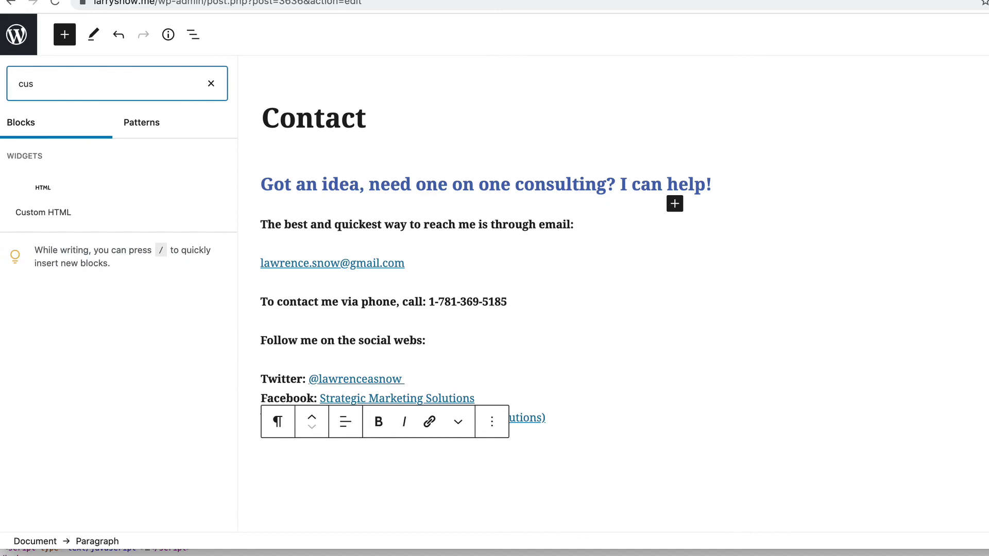
{"action": "left_click", "coordinate": [21, 200]}
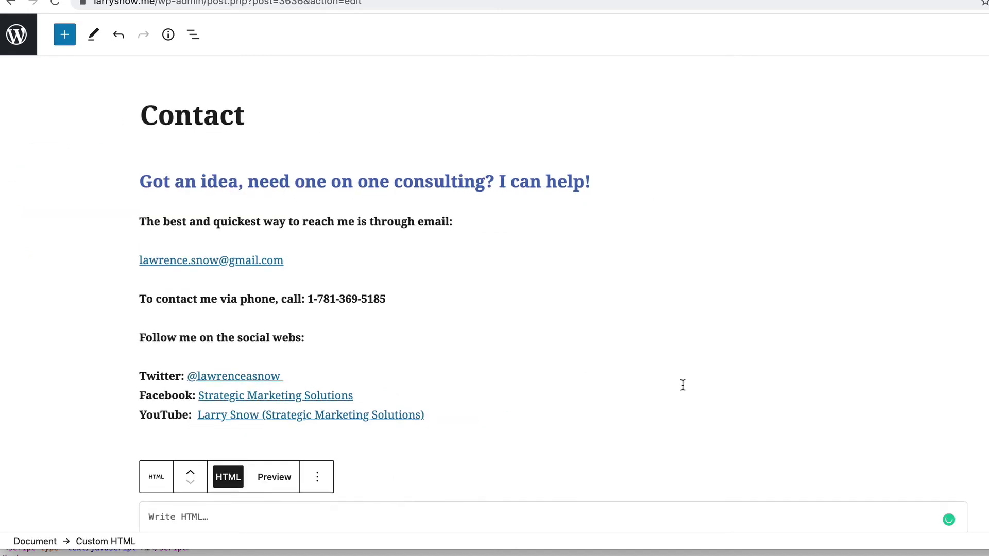
{"action": "key", "text": "ctrl+v"}
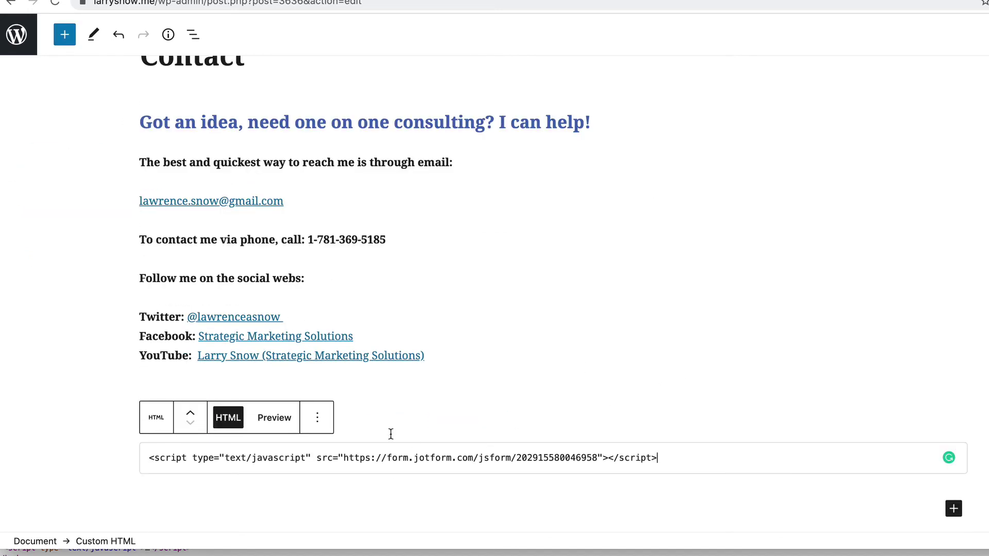
{"action": "left_click", "coordinate": [273, 417]}
{"action": "scroll", "coordinate": [773, 344], "scroll_direction": "down", "scroll_amount": 5}
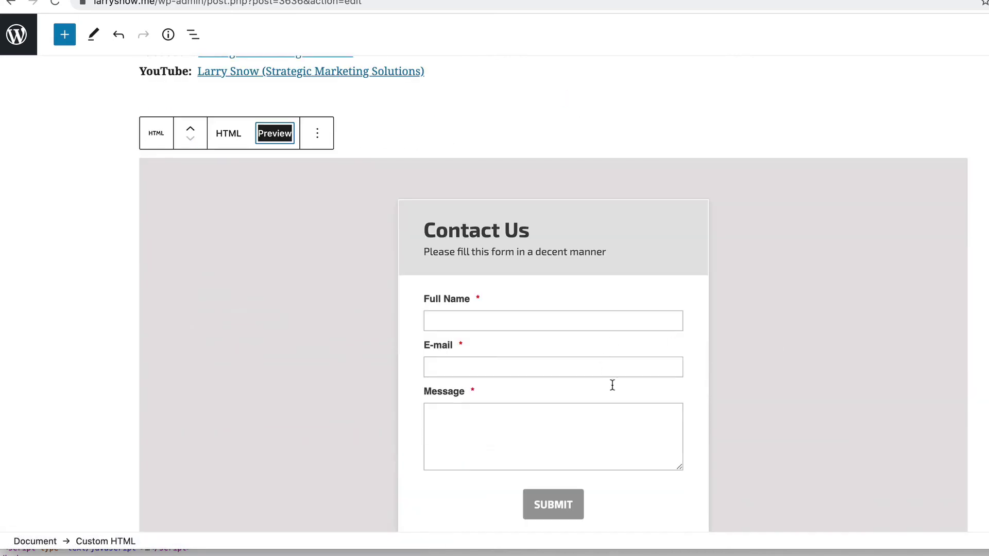
{"action": "scroll", "coordinate": [658, 407], "scroll_direction": "up", "scroll_amount": 5}
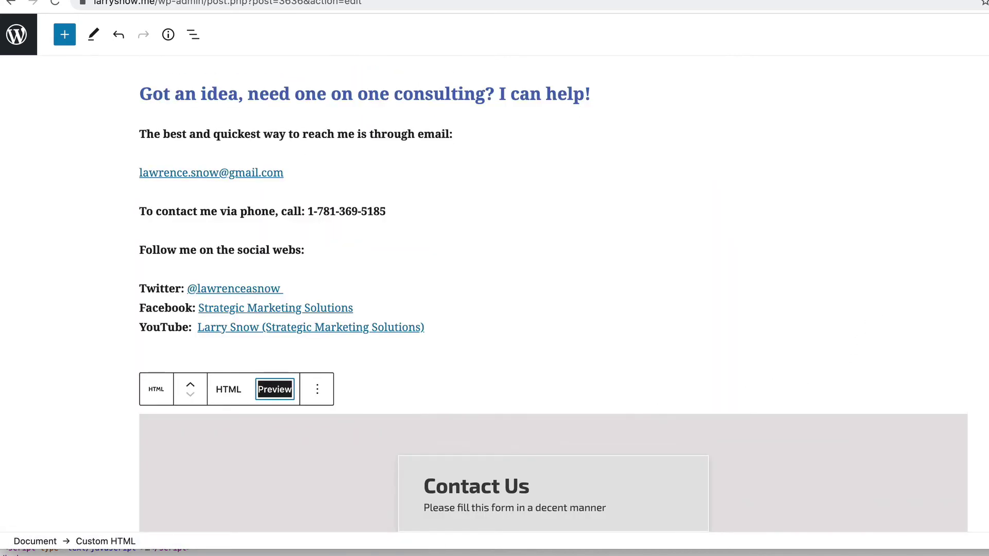
{"action": "key", "text": "ctrl+s"}
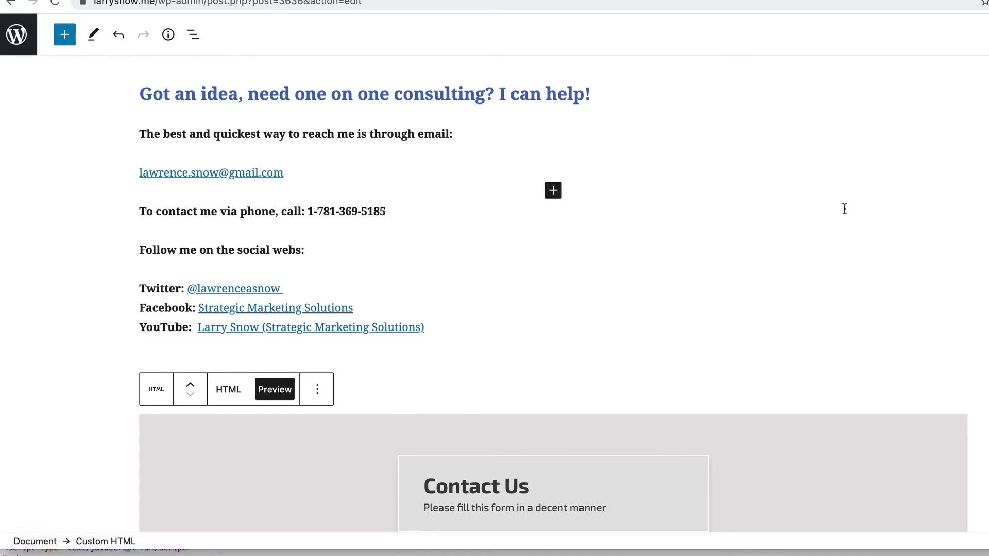
- Submit a test entry with the message 'Hello' from the live Contact page, using autofilled name and e-mail
{"action": "left_click", "coordinate": [153, 505]}
{"action": "scroll", "coordinate": [704, 365], "scroll_direction": "down", "scroll_amount": 4}
{"action": "scroll", "coordinate": [705, 365], "scroll_direction": "down", "scroll_amount": 6}
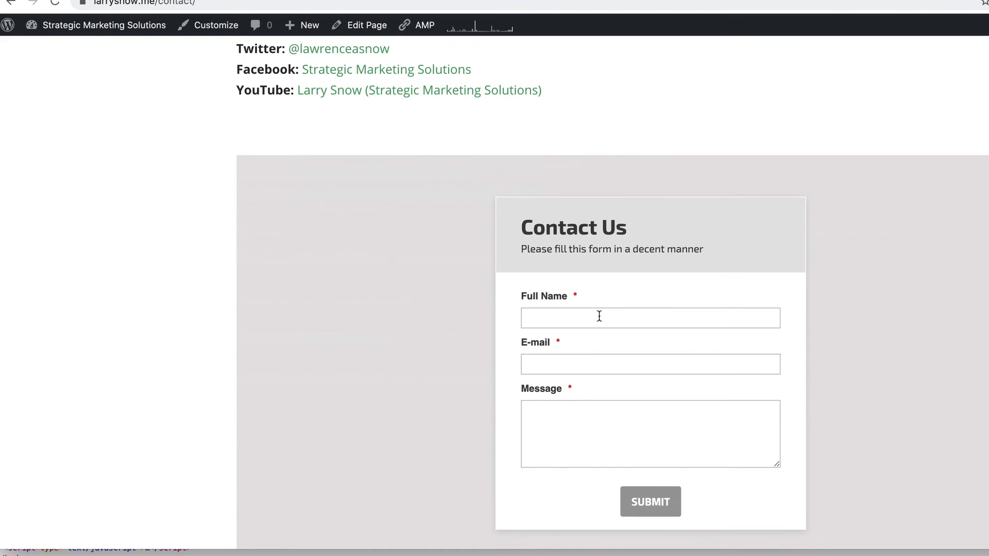
{"action": "left_click", "coordinate": [594, 312]}
{"action": "left_click", "coordinate": [633, 340]}
{"action": "left_click", "coordinate": [622, 436]}
{"action": "type", "text": "Hello"}
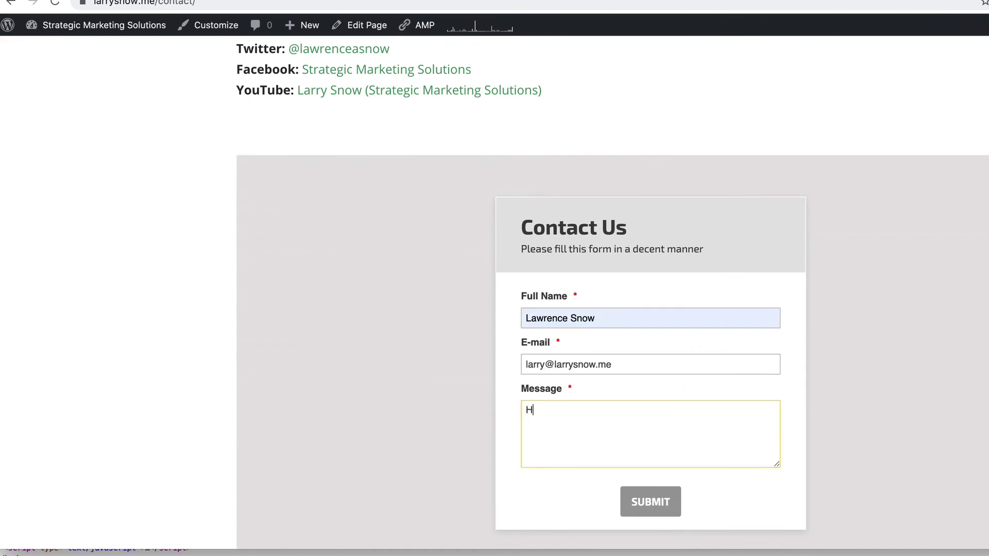
{"action": "left_click", "coordinate": [657, 501]}
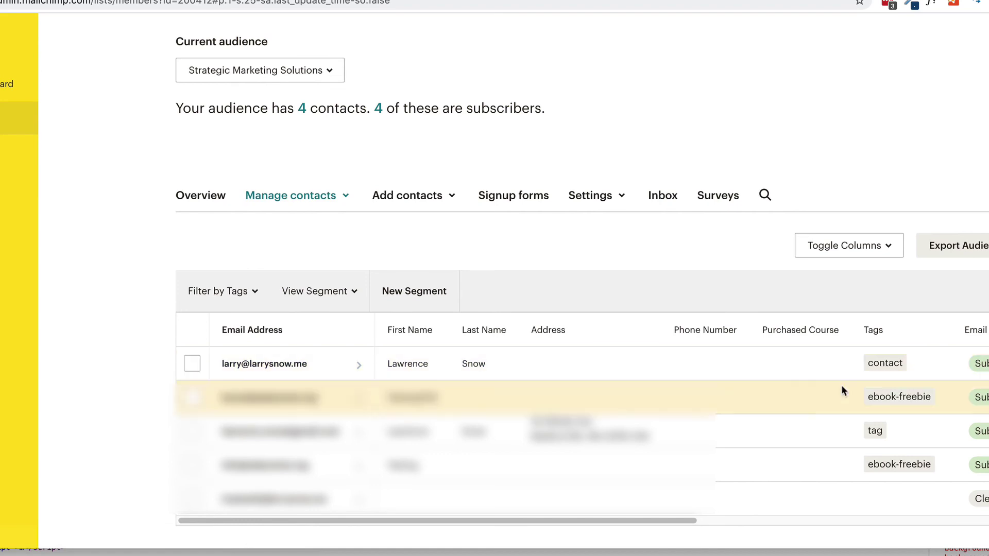
{"action": "scroll", "coordinate": [690, 510], "scroll_direction": "right", "scroll_amount": 3}
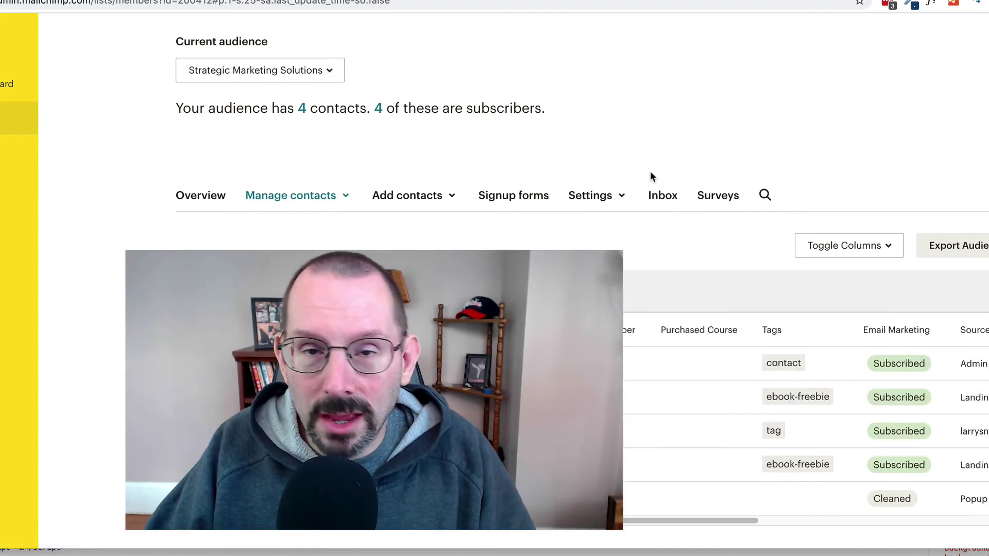